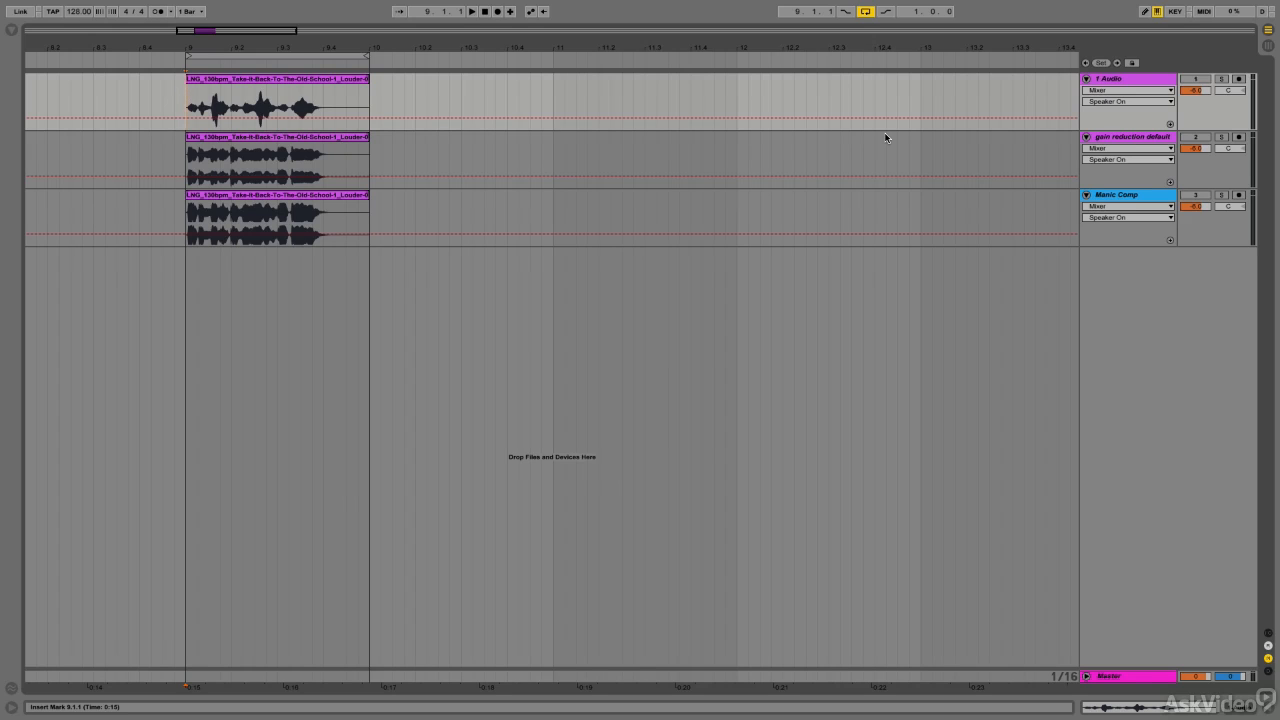
Switch to the mixer view and examine the peak levels of the three audio tracks
key("Tab")
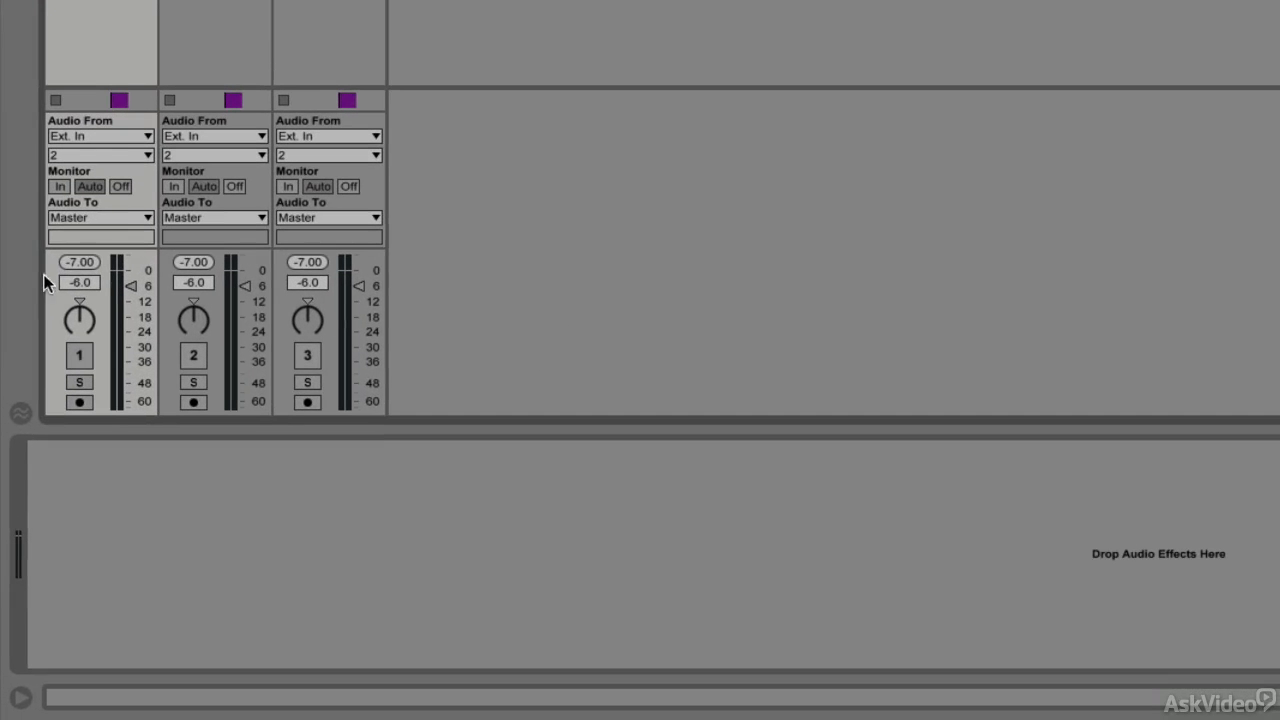
left_click(44, 462)
left_click(190, 264)
left_click(304, 262)
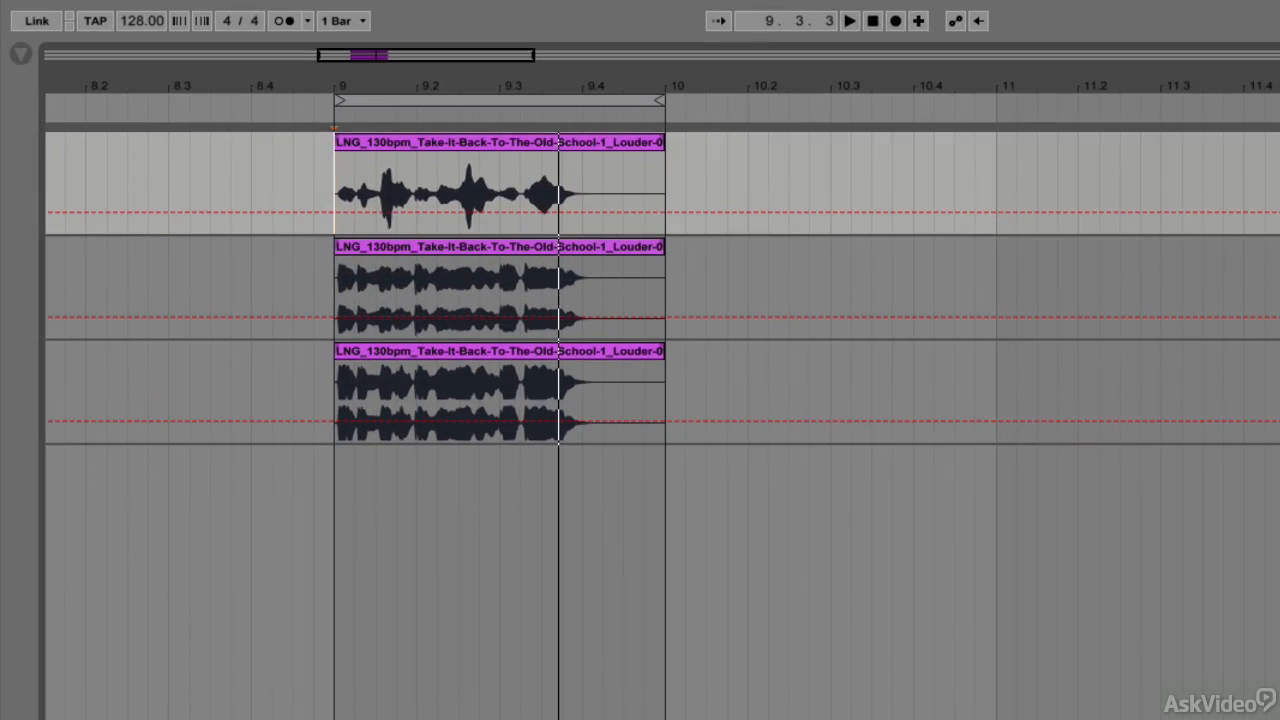
Select the two processed vocal clips, then solo the 1 Audio track and audition its unprocessed vocal
left_click(603, 250)
left_click(634, 353, "shift")
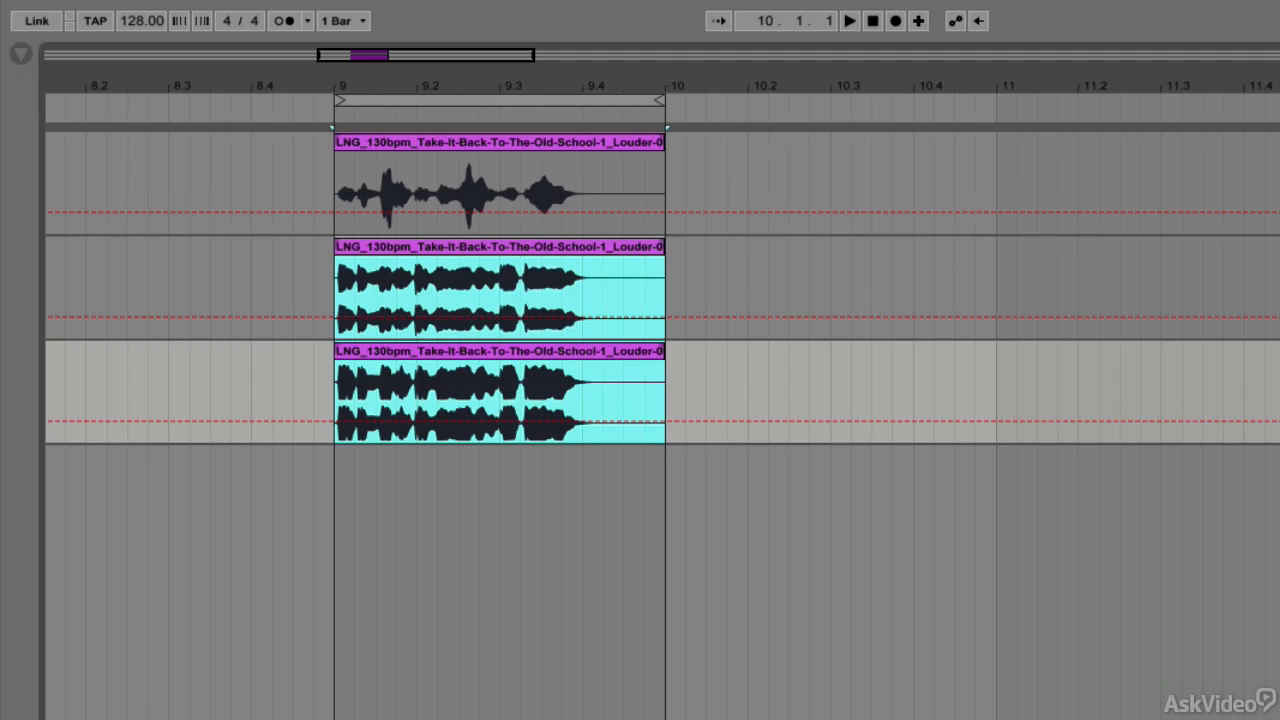
left_click(1221, 79)
left_click(1108, 81)
key("space")
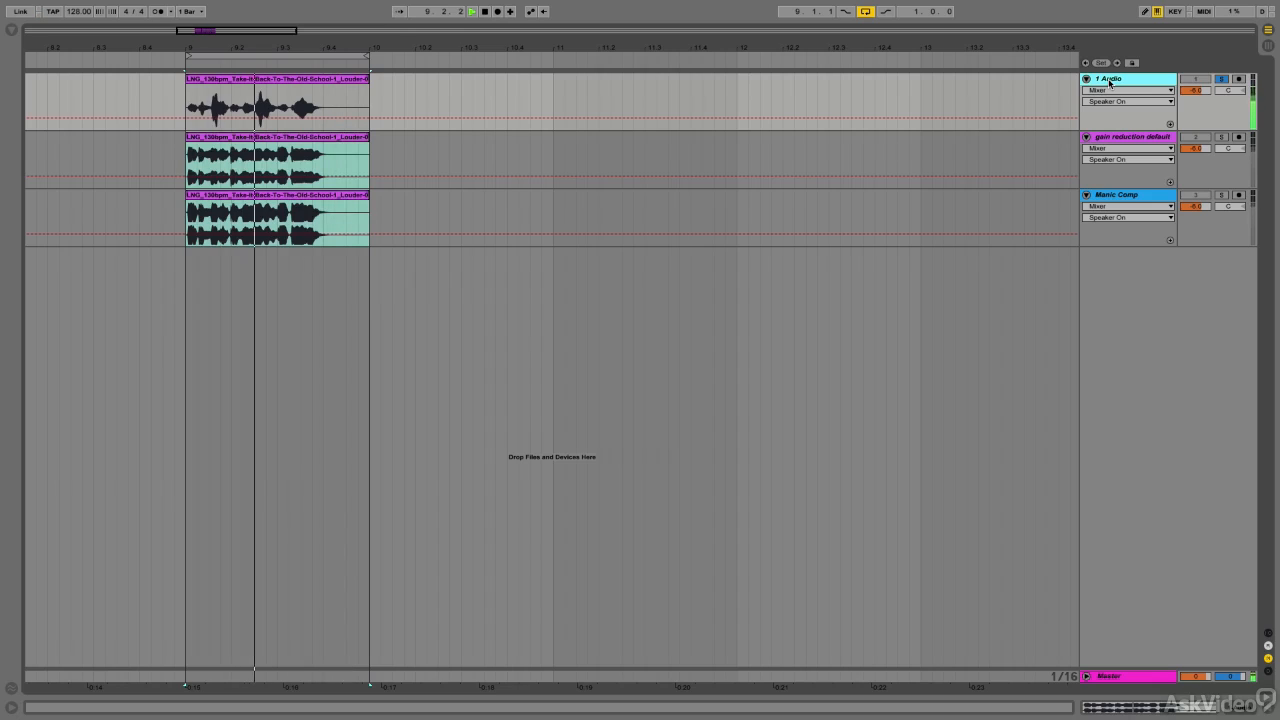
key("space")
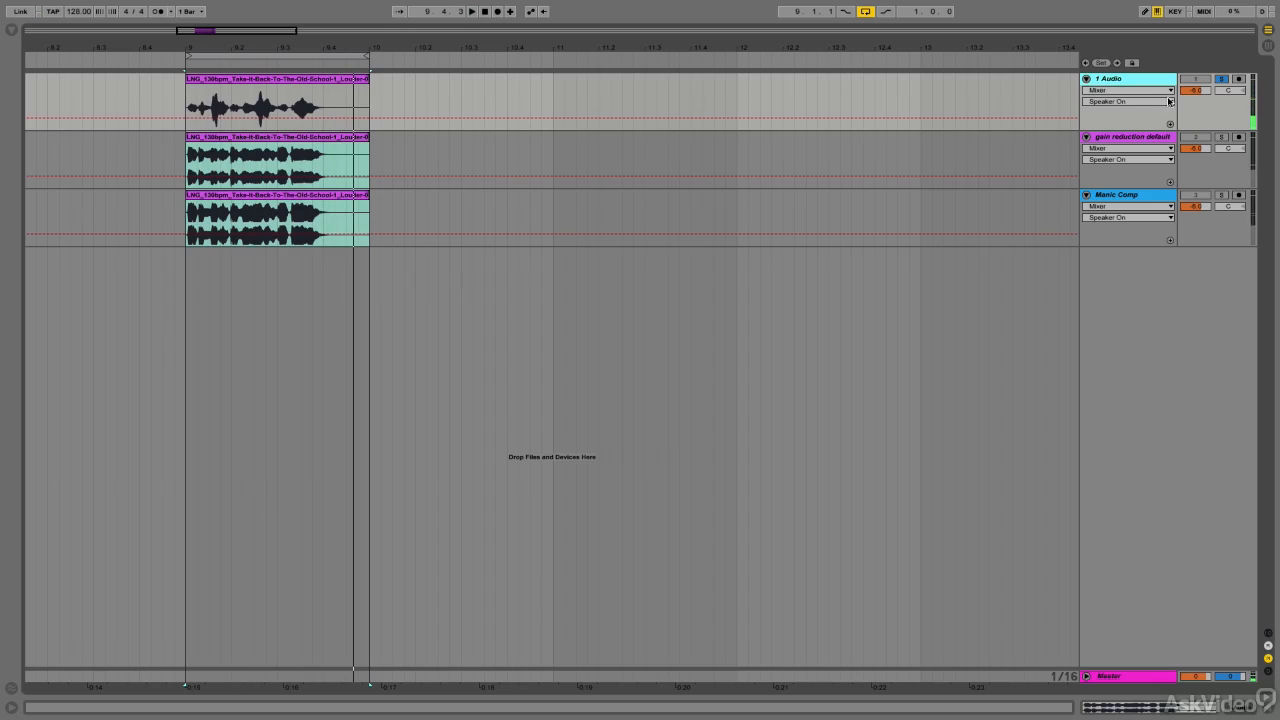
Solo the gain reduction default track and audition its compressed vocal for comparison
left_click(1222, 137)
left_click(1133, 137)
key("space")
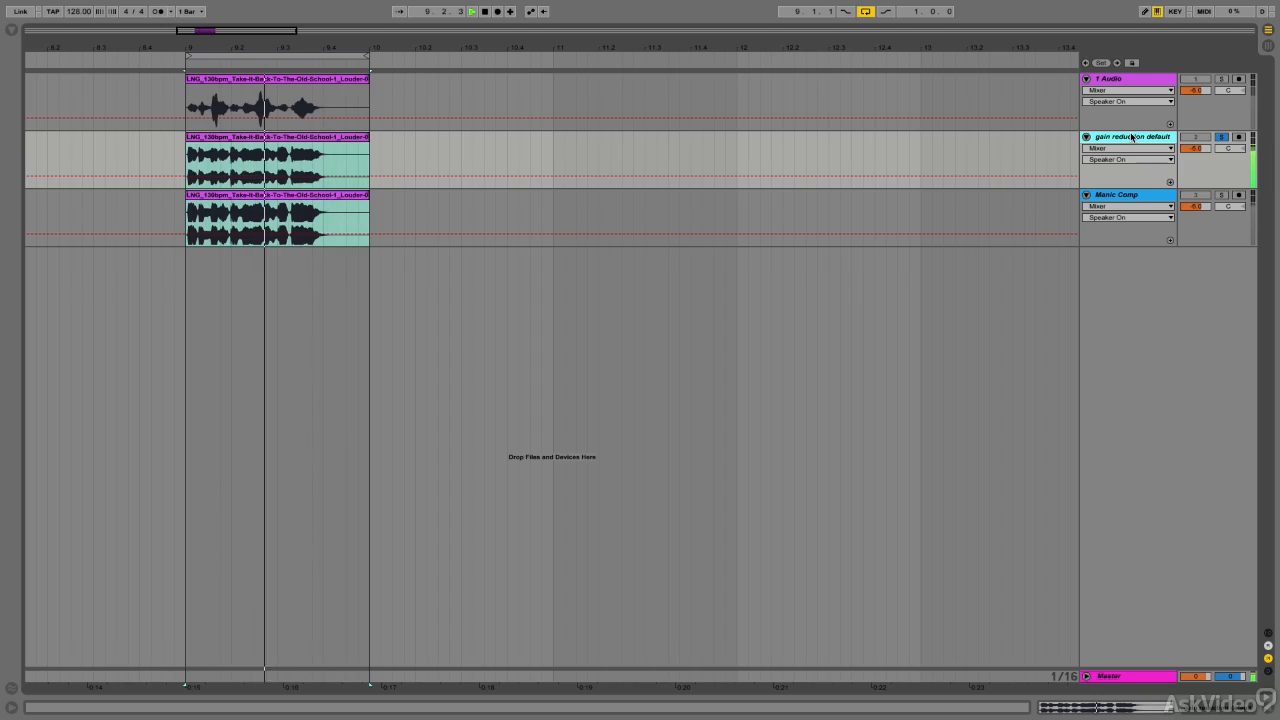
key("space")
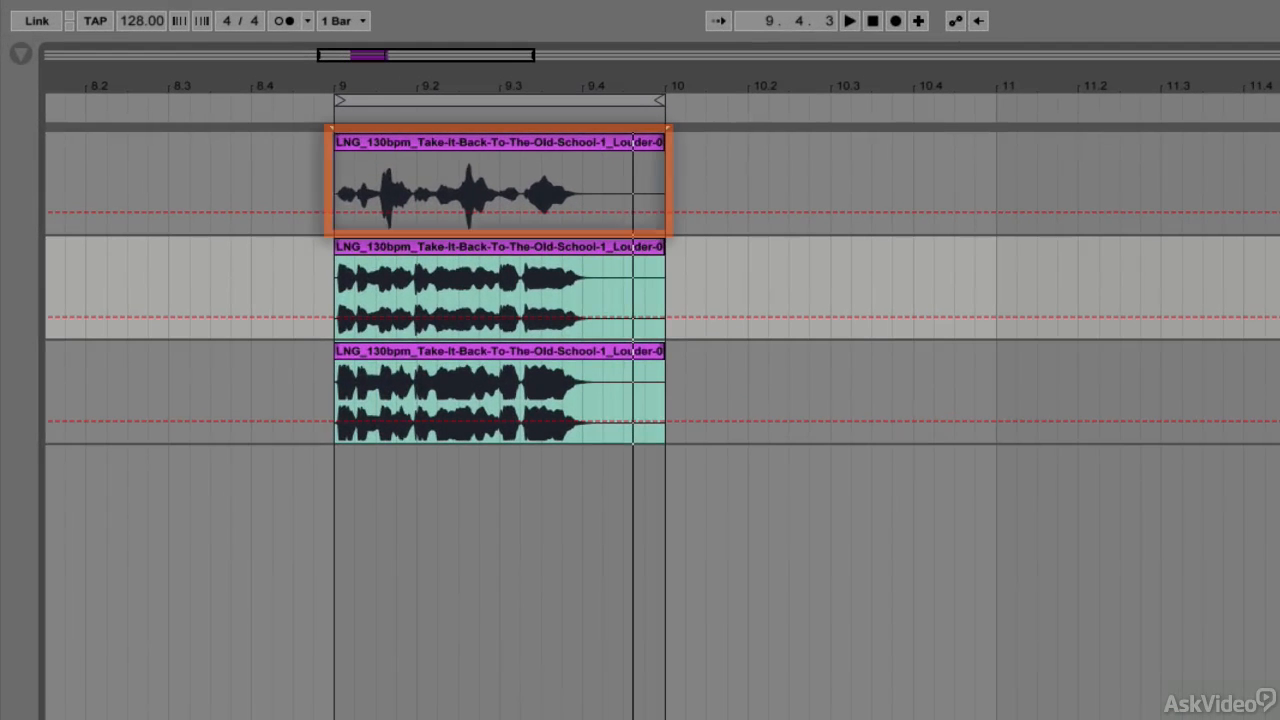
key("space")
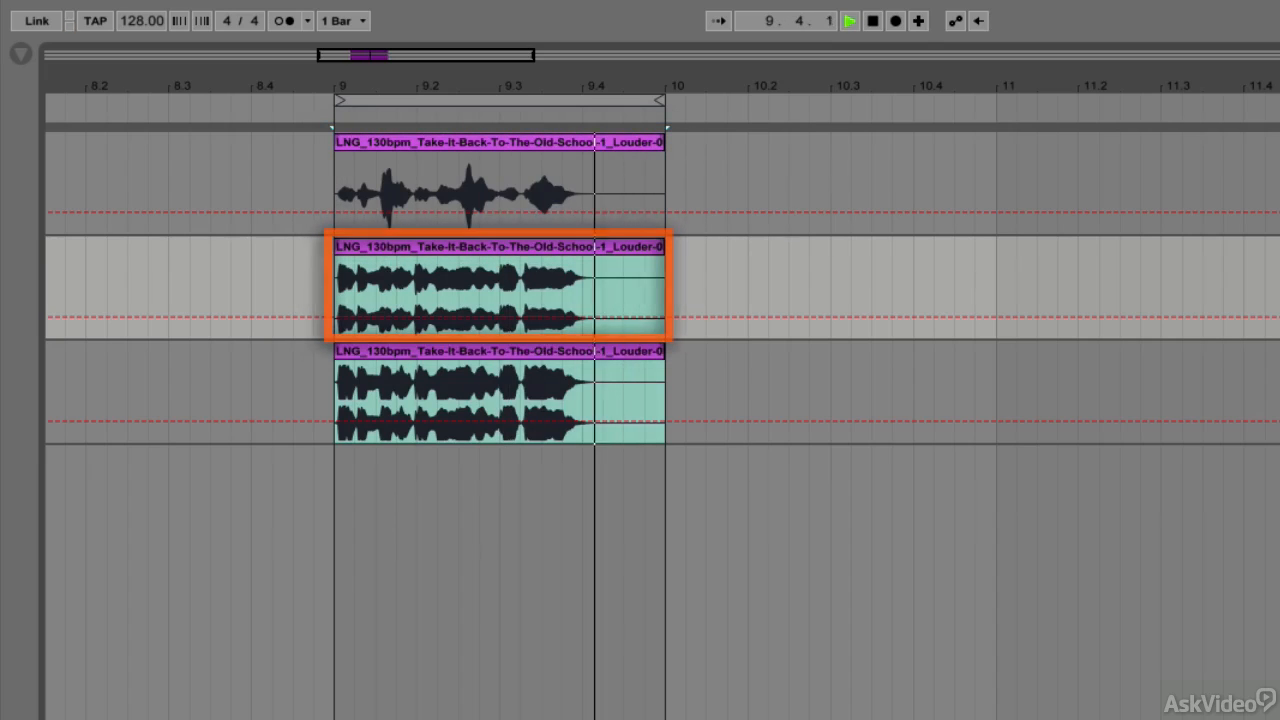
key("space")
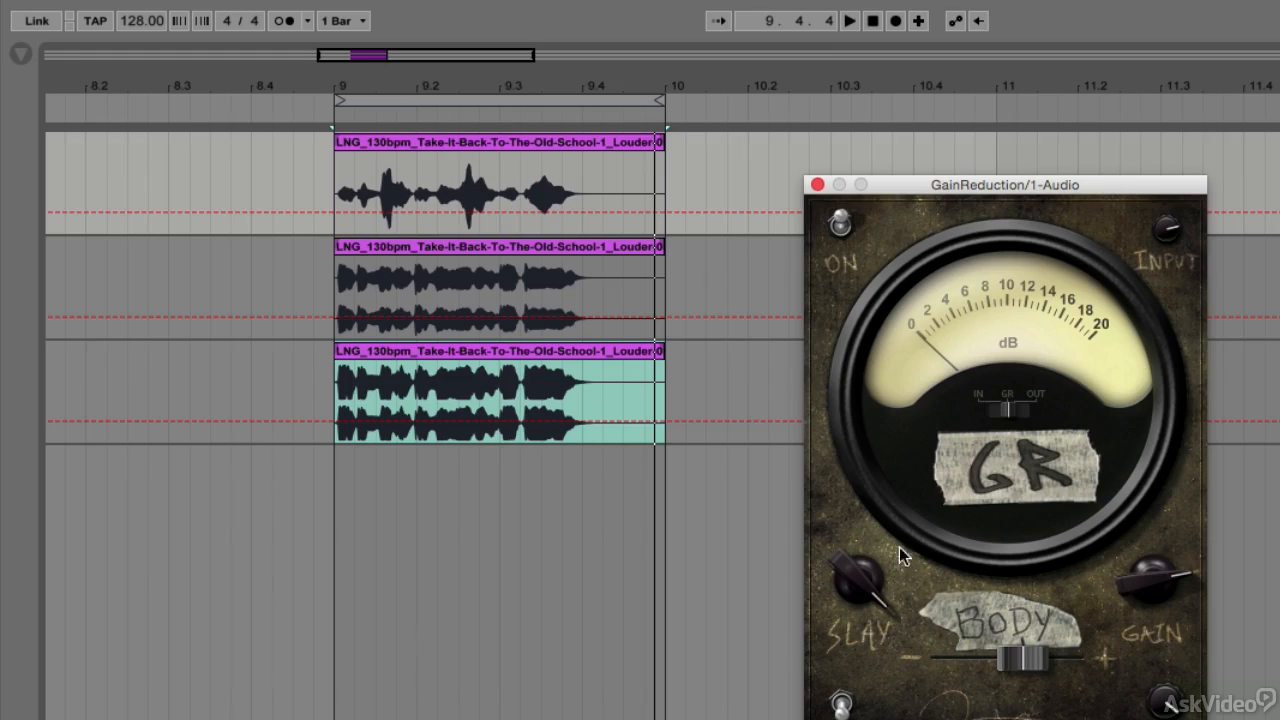
Try out the Slay amount in GainReduction on the 1 Audio track during playback, and remove the plug-in
left_click_drag(858, 590, 900, 534)
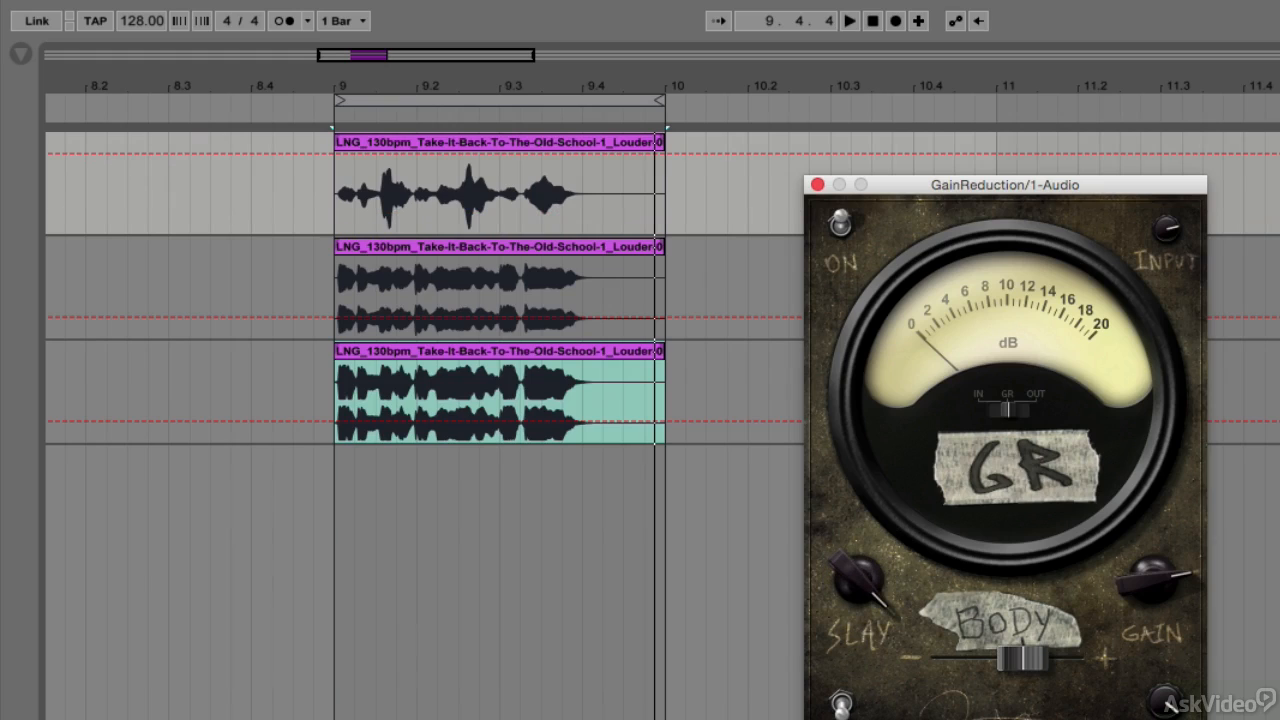
left_click(905, 188)
key("space")
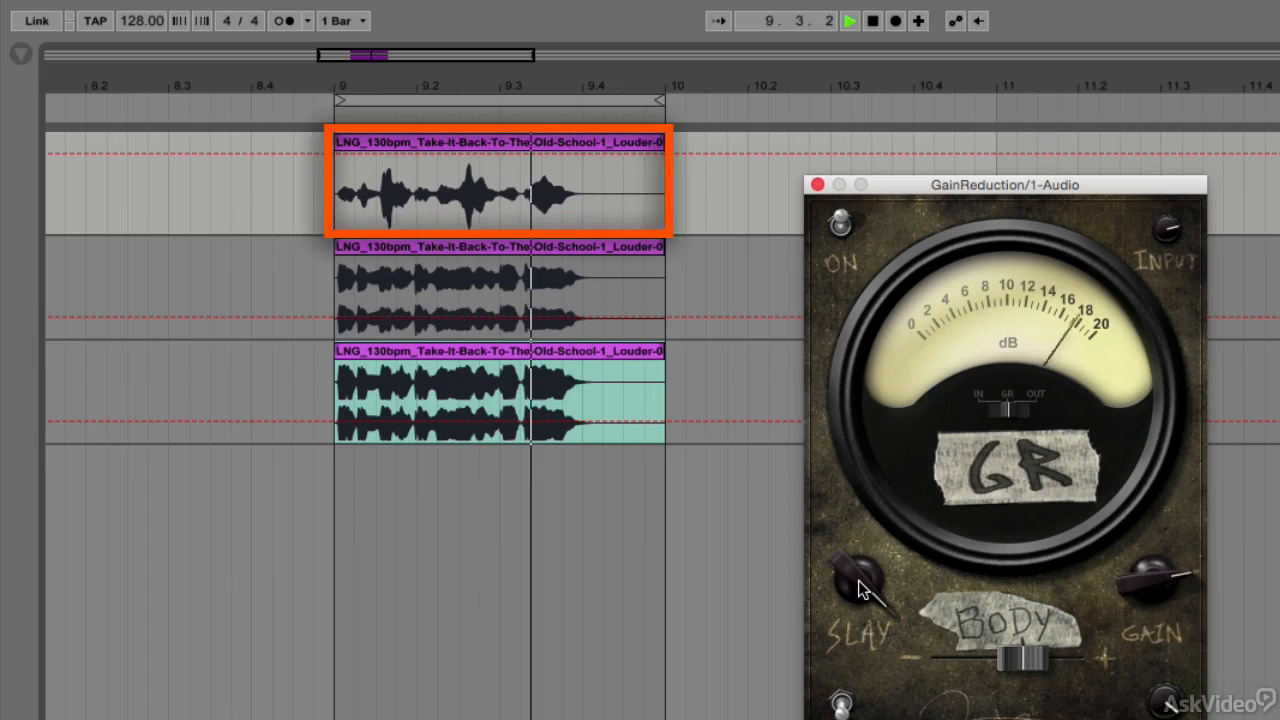
left_click_drag(860, 583, 843, 719)
key("space")
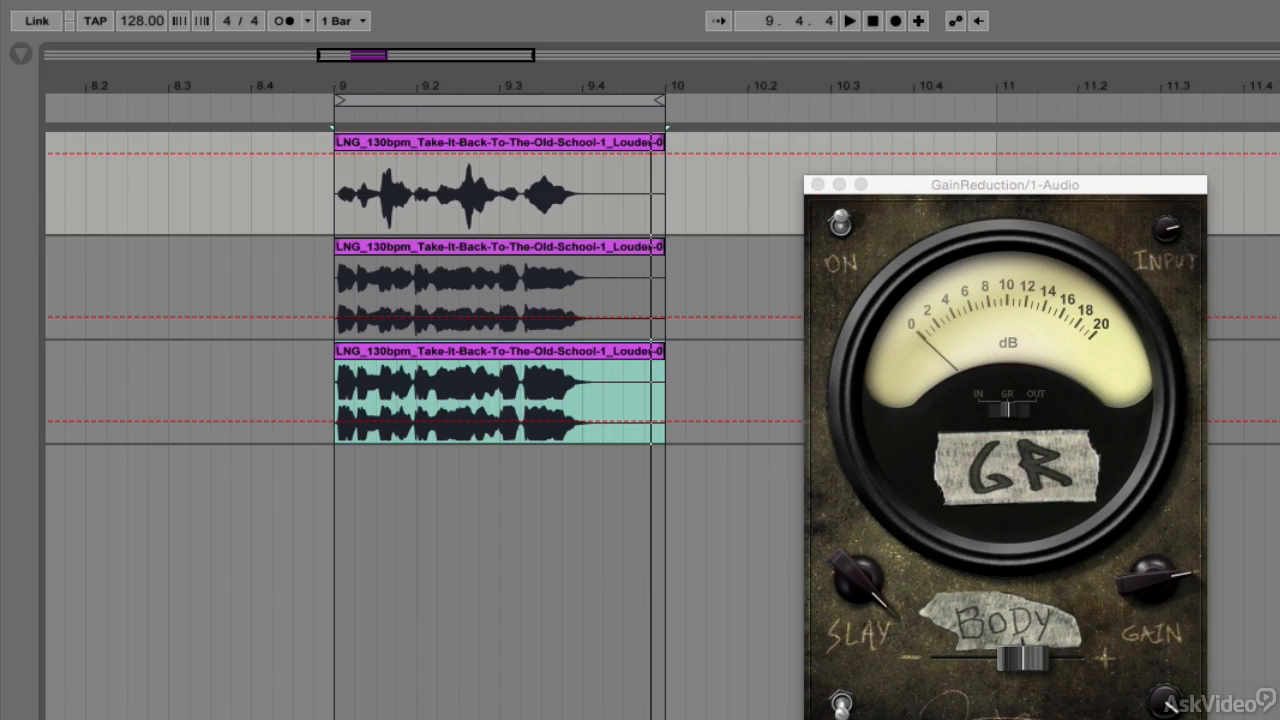
key("Delete")
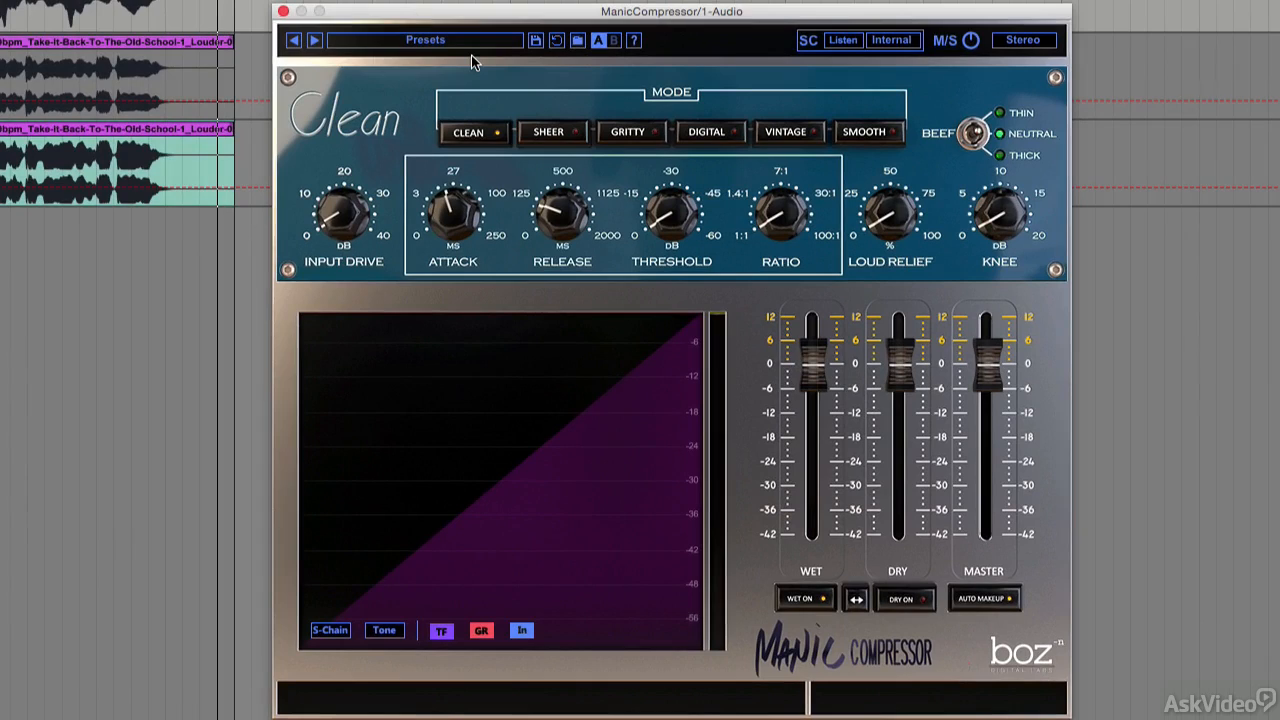
Set ManicCompressor's threshold to about -45 dB and its ratio to 100:1 on the 1 Audio track
mouse_move(671, 228)
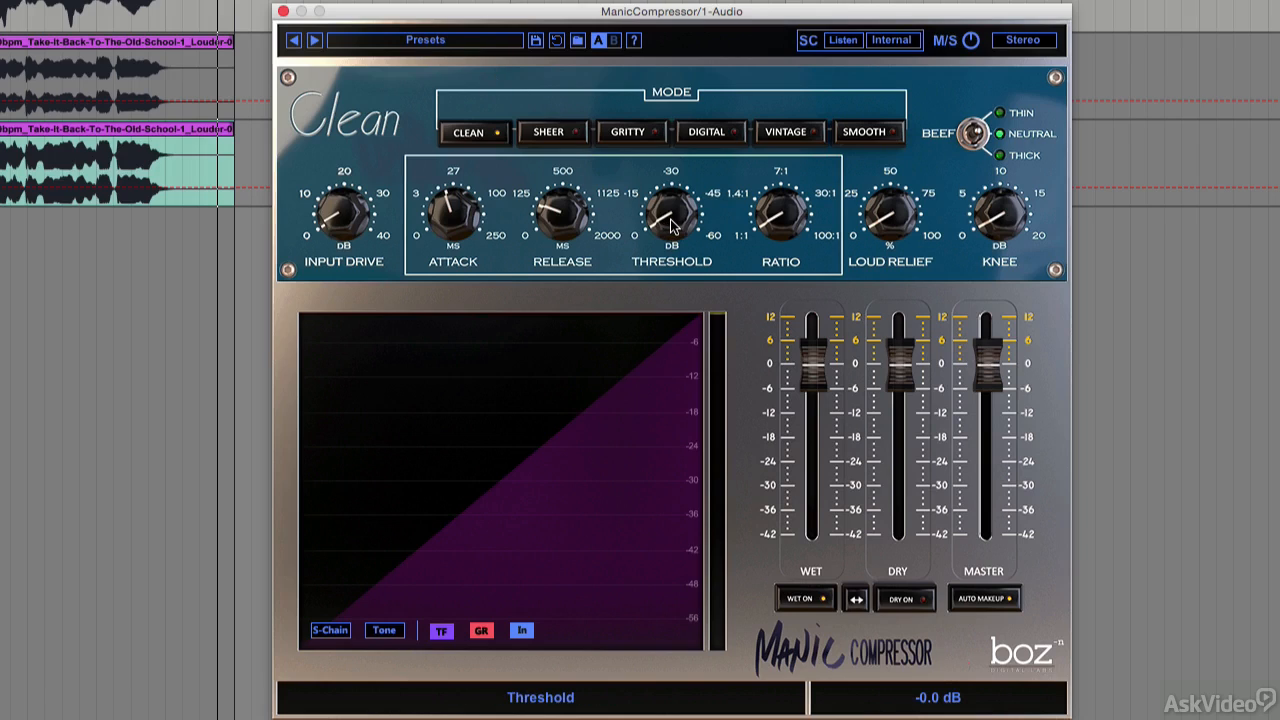
left_click_drag(671, 228, 687, 76)
mouse_move(790, 217)
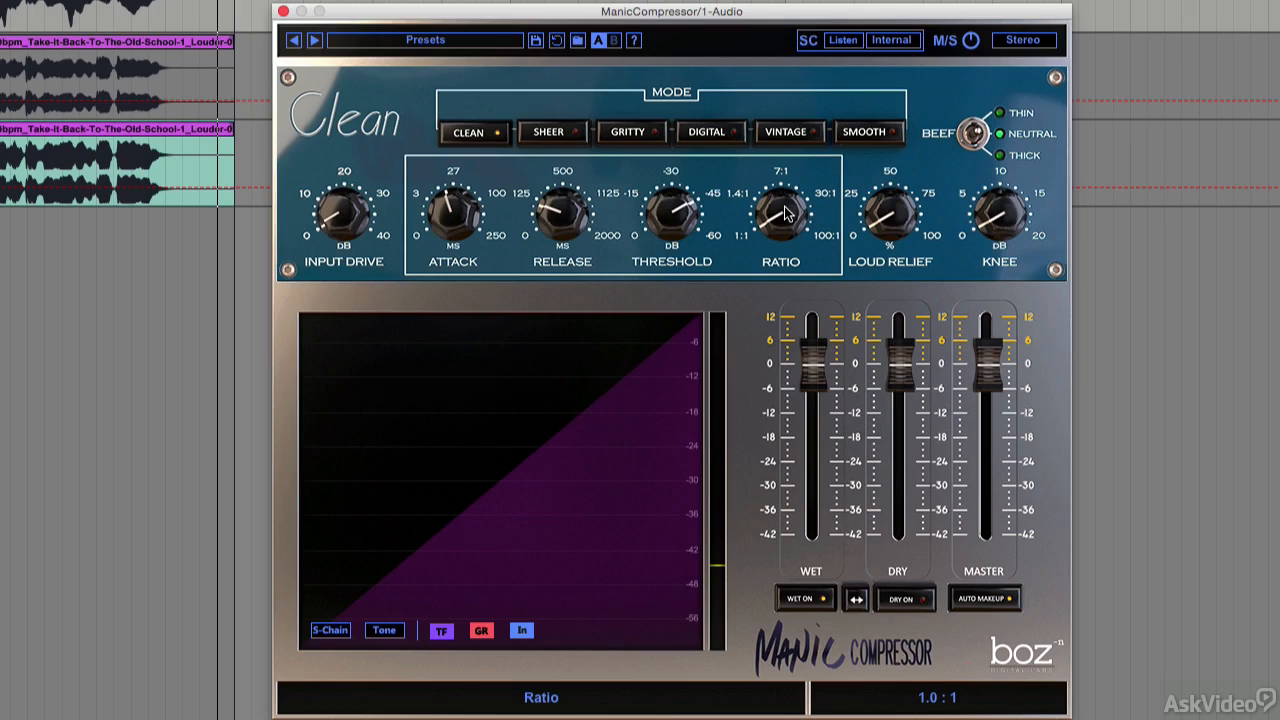
left_click_drag(787, 213, 861, 8)
key("space")
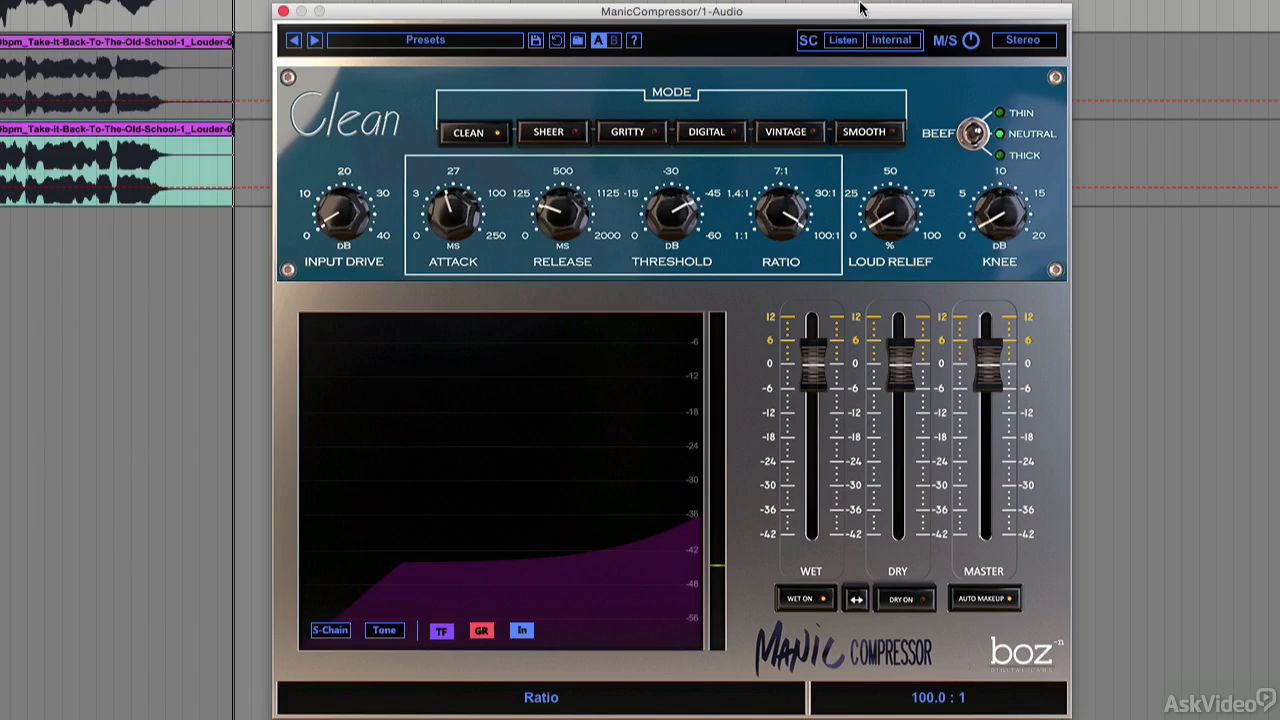
Turn the compressor's attack down to its minimum while the vocal loops
key("space")
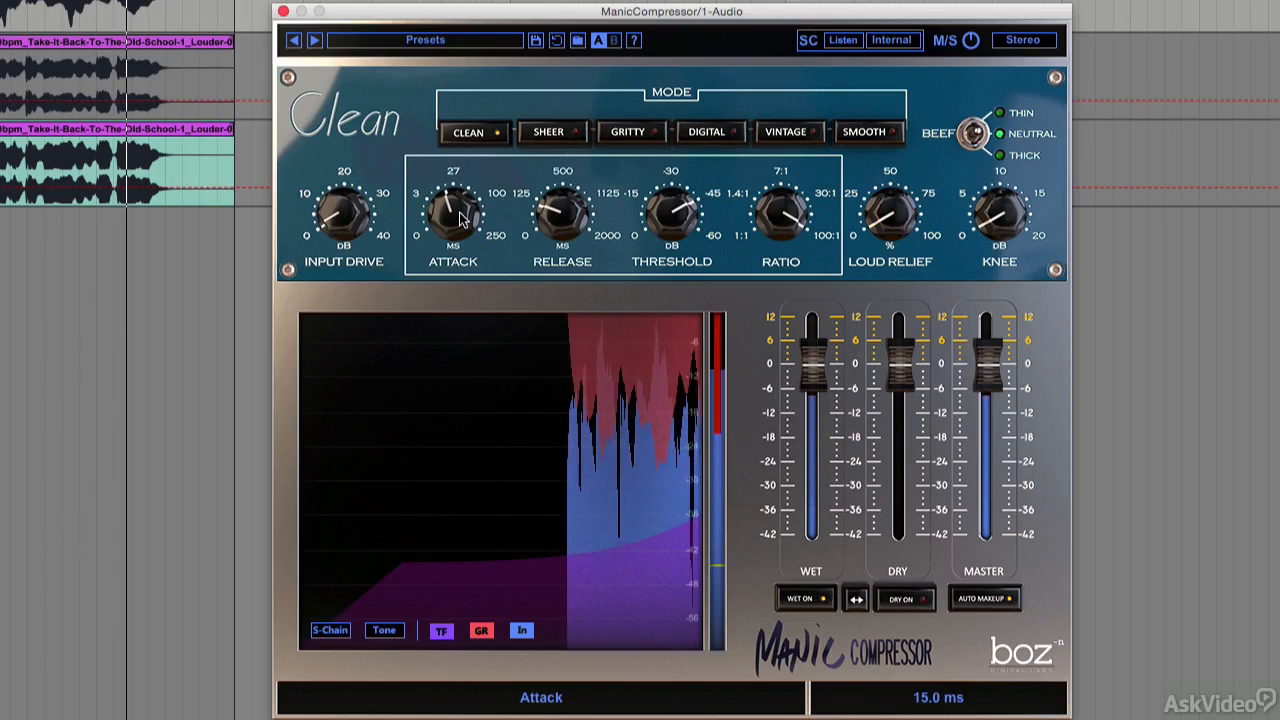
left_click_drag(455, 218, 456, 338)
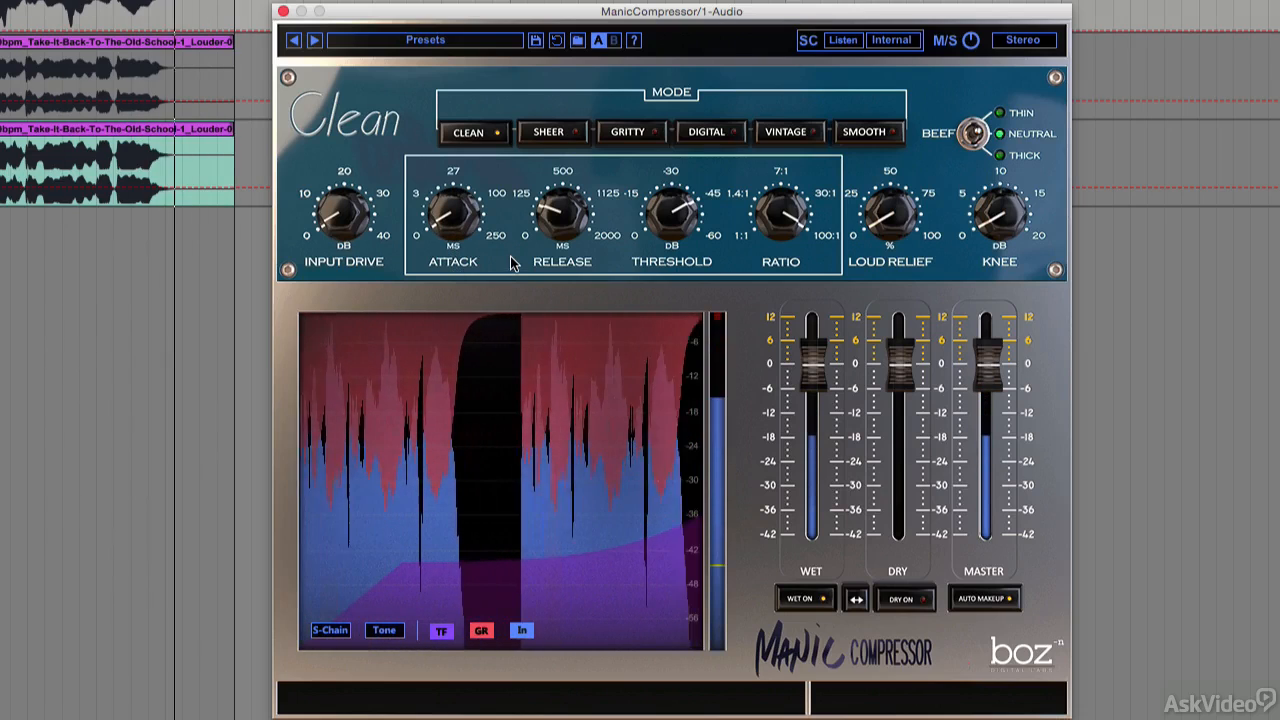
key("space")
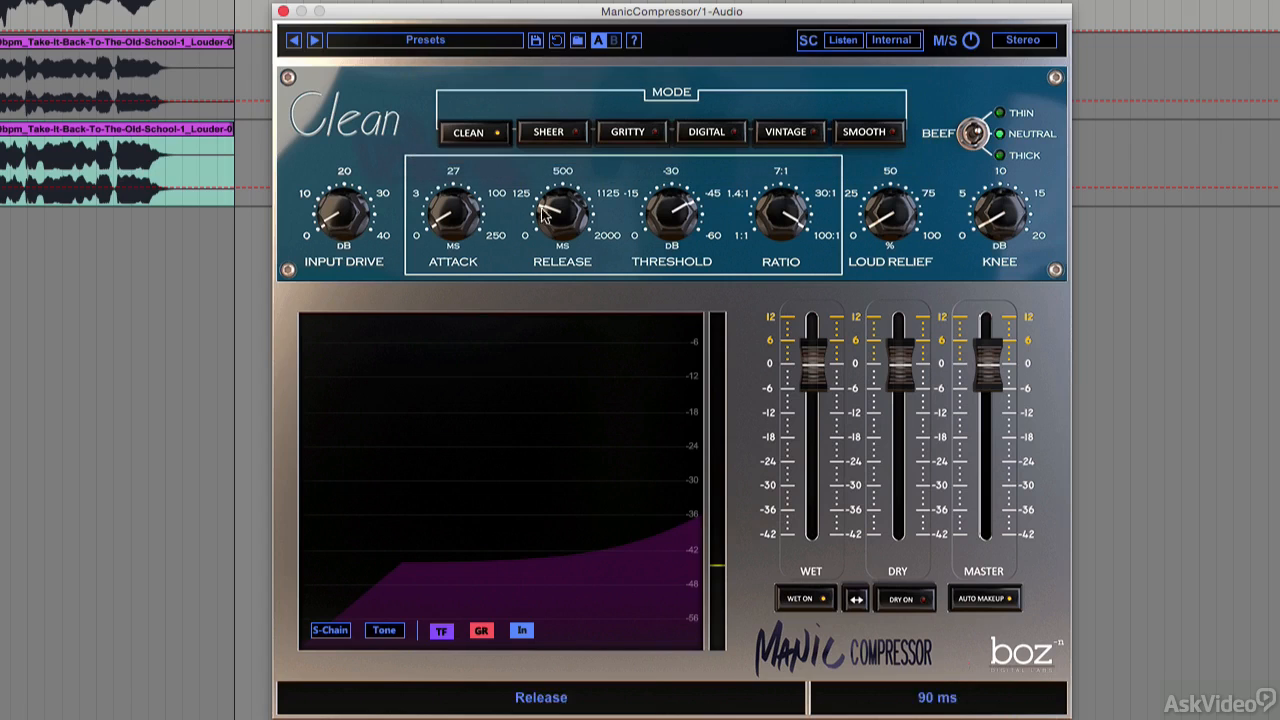
Audition the Sheer, Gritty, Digital and Vintage compressor modes on the looping vocal, and choose Smooth
key("space")
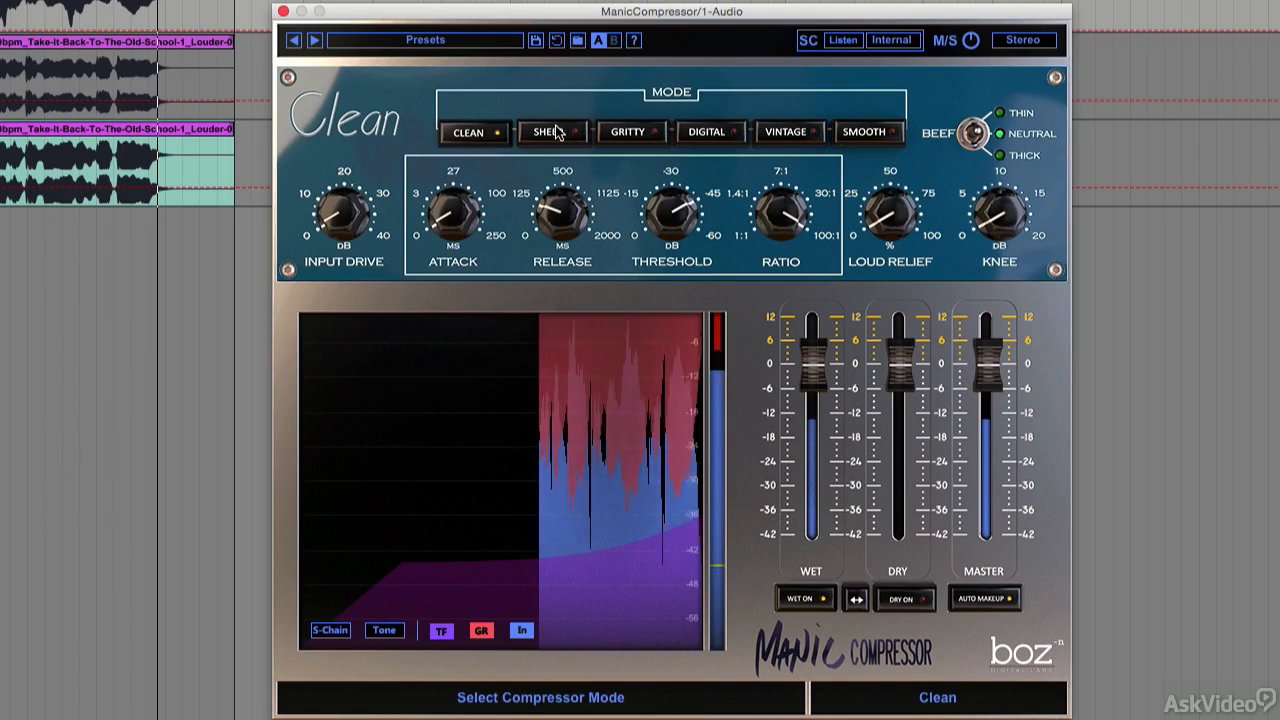
left_click(560, 131)
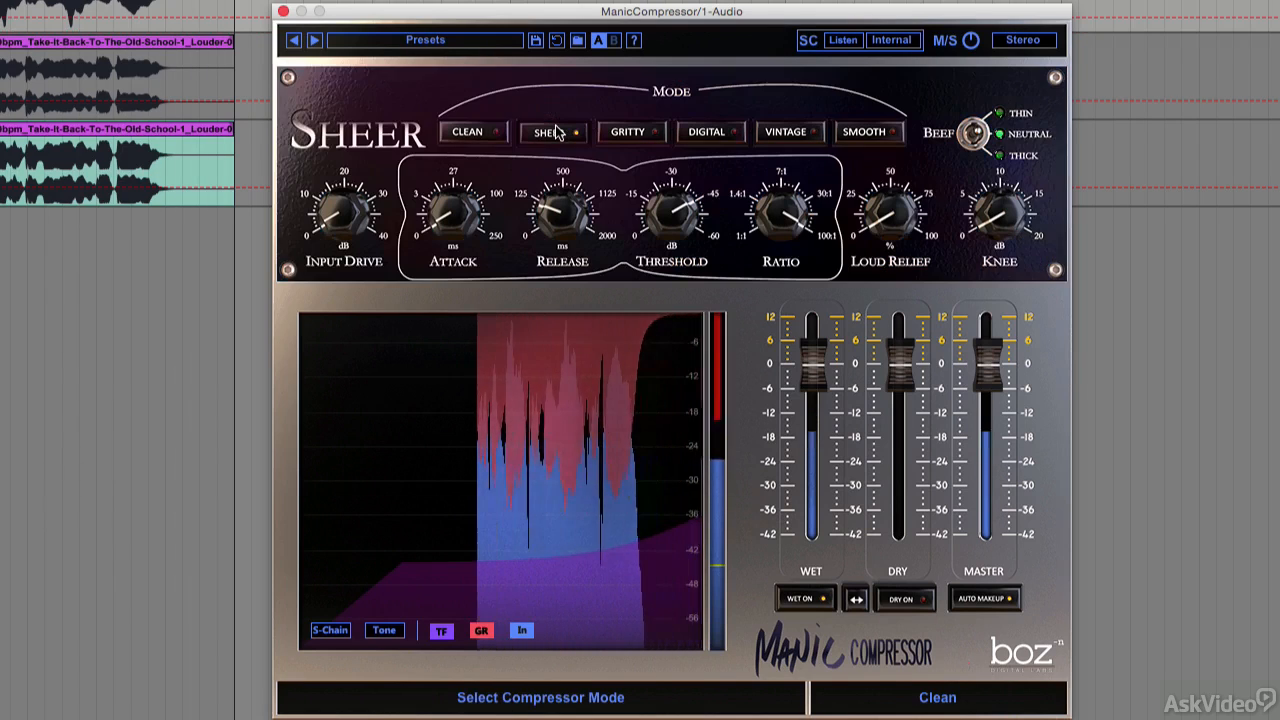
left_click(628, 133)
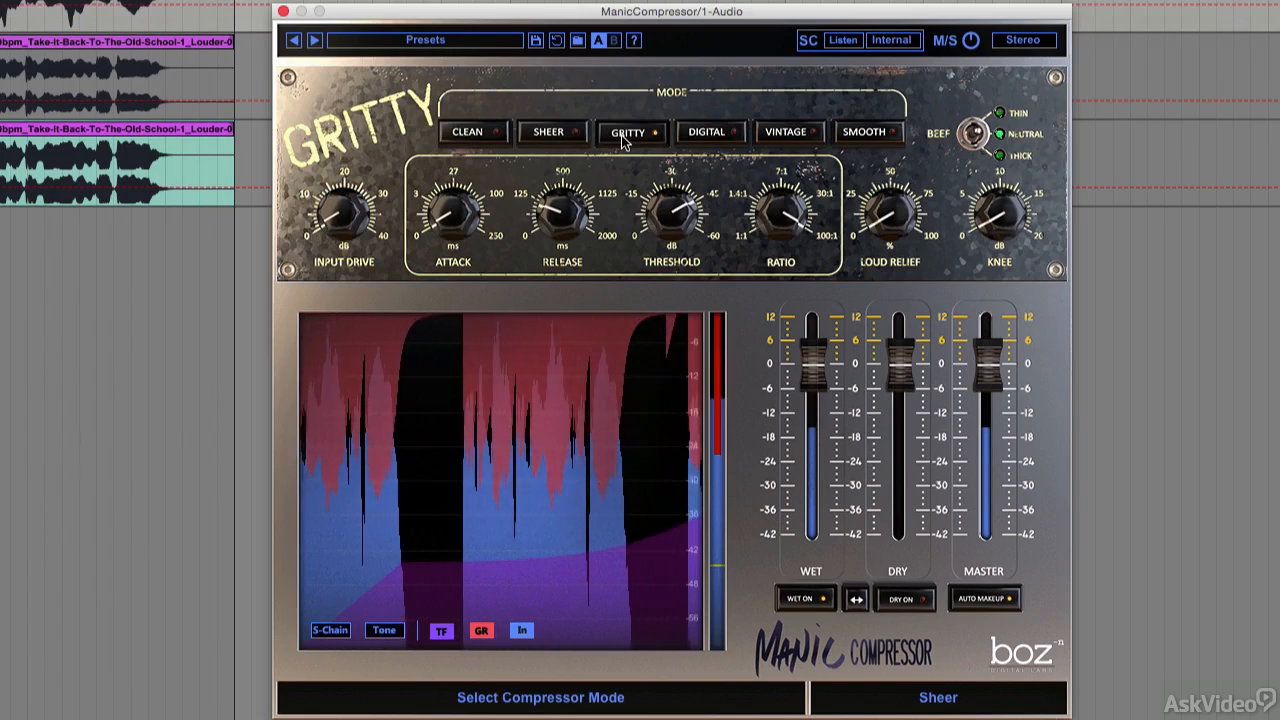
left_click(708, 134)
left_click(787, 134)
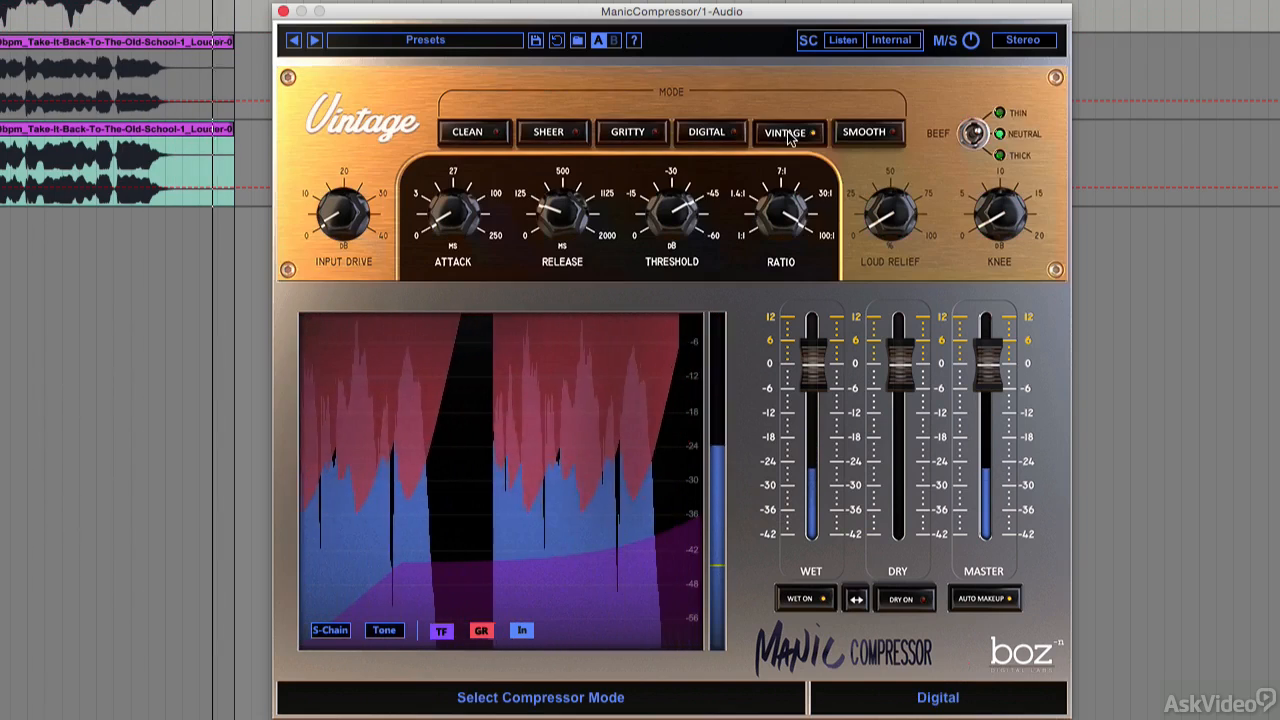
left_click(864, 133)
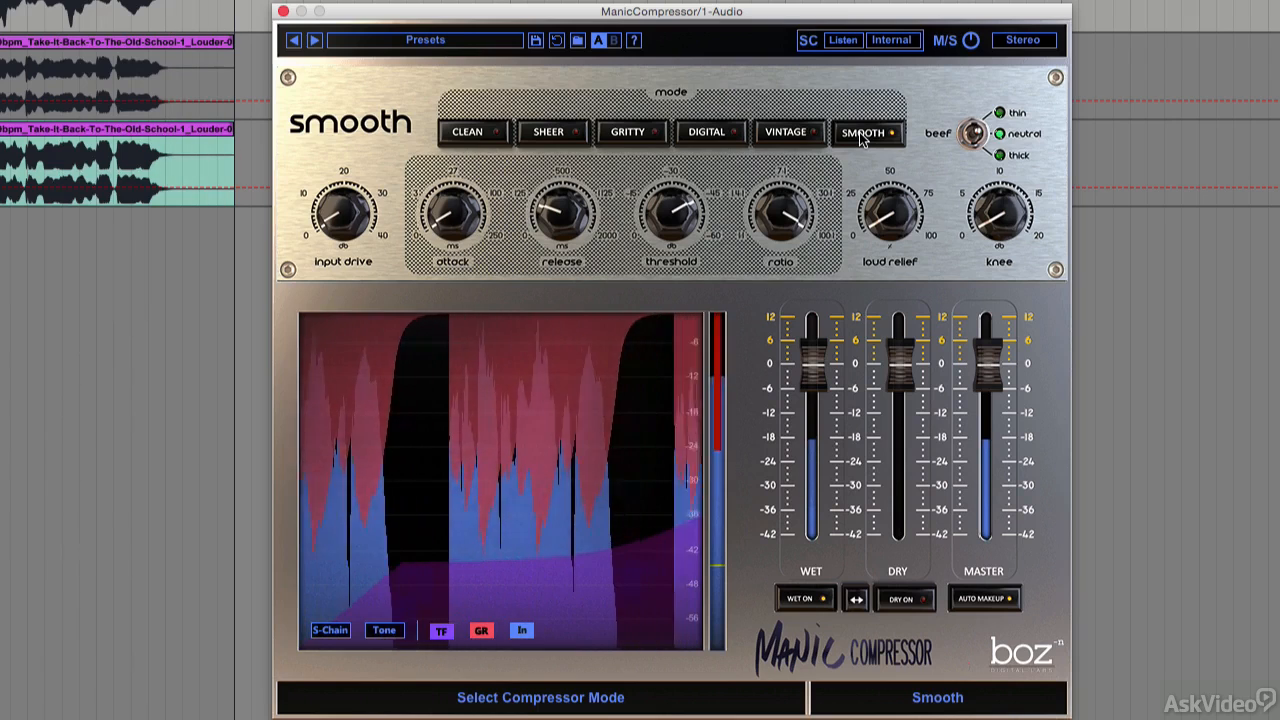
key("space")
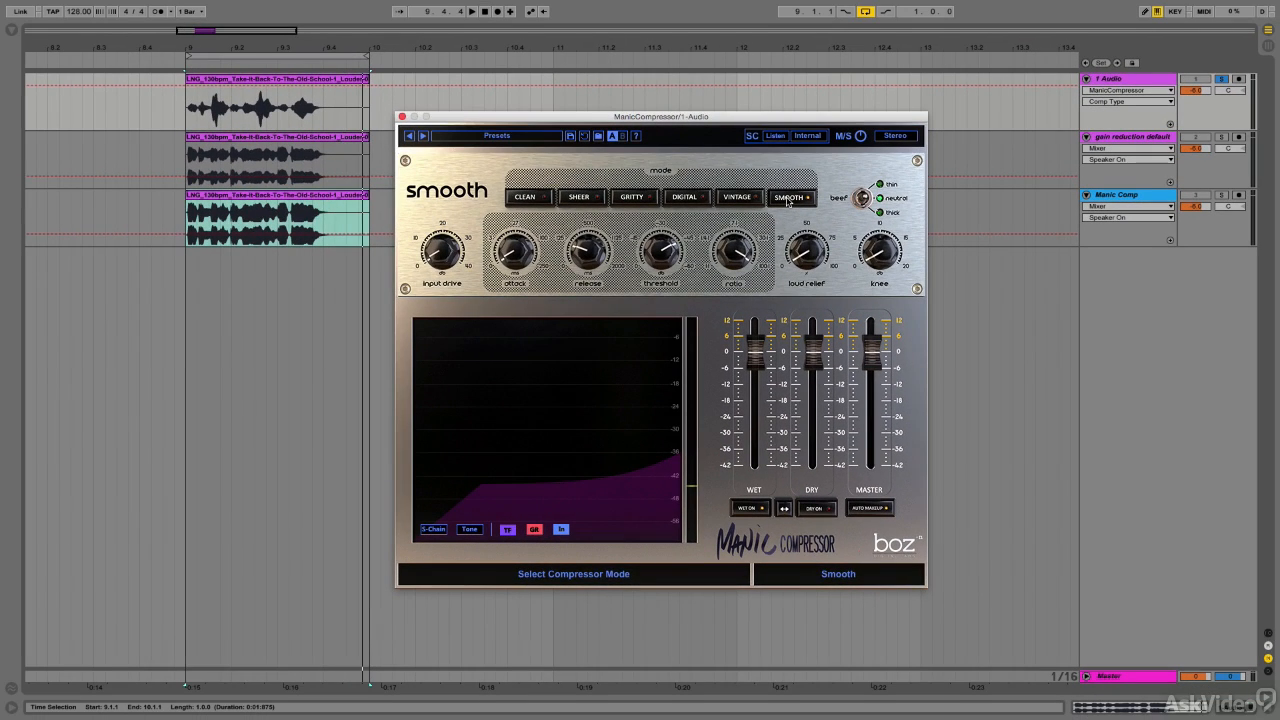
Freeze and flatten the 1 Audio track to render its compression into the clip
right_click(1113, 82)
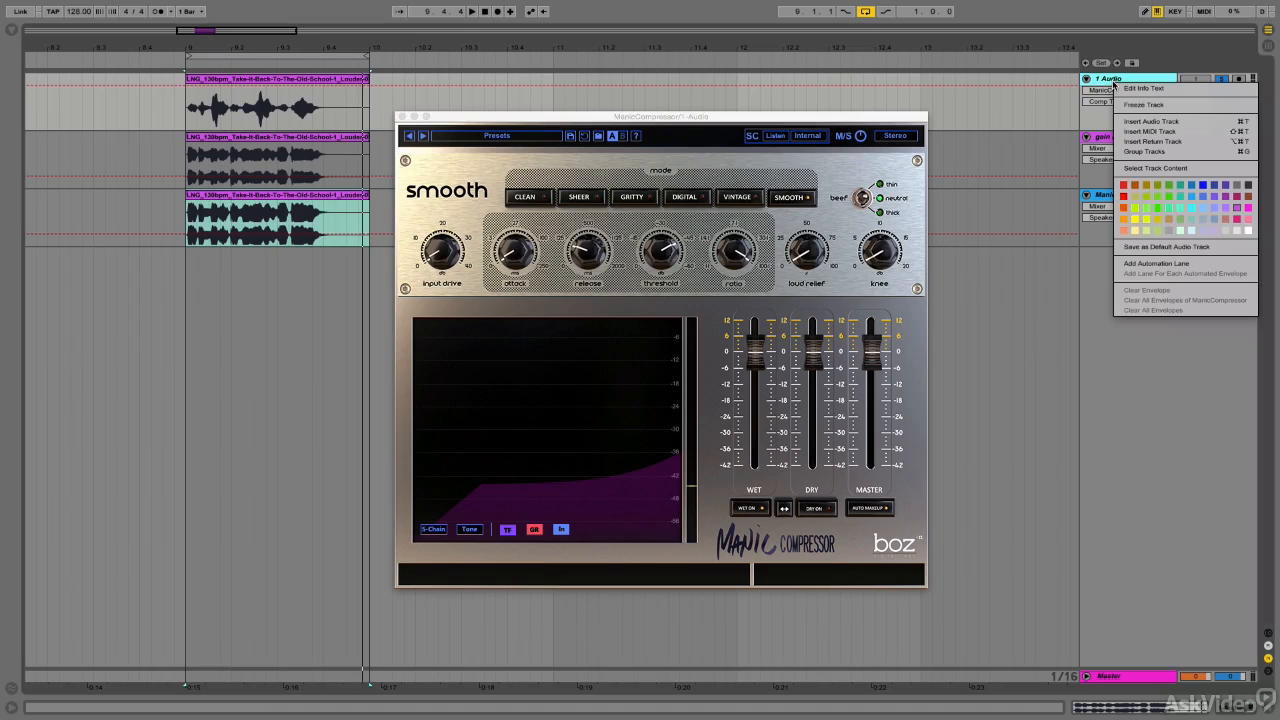
left_click(1138, 106)
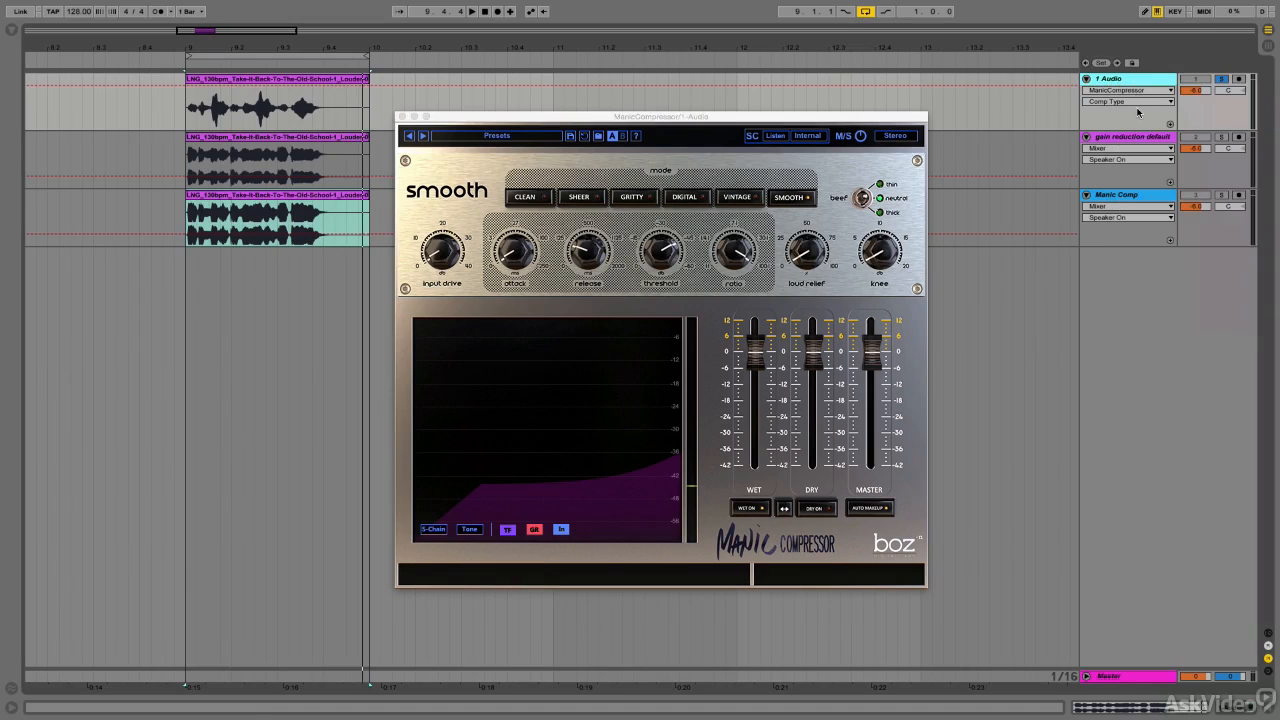
right_click(1130, 82)
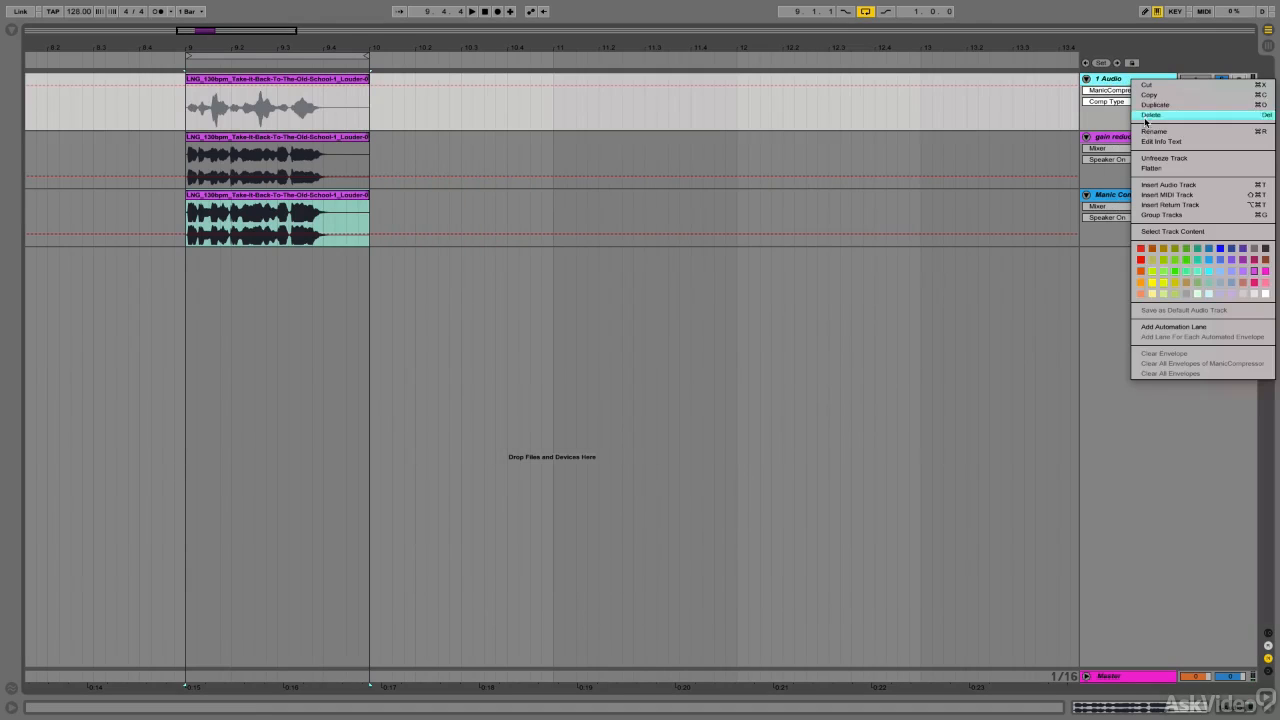
left_click(1152, 168)
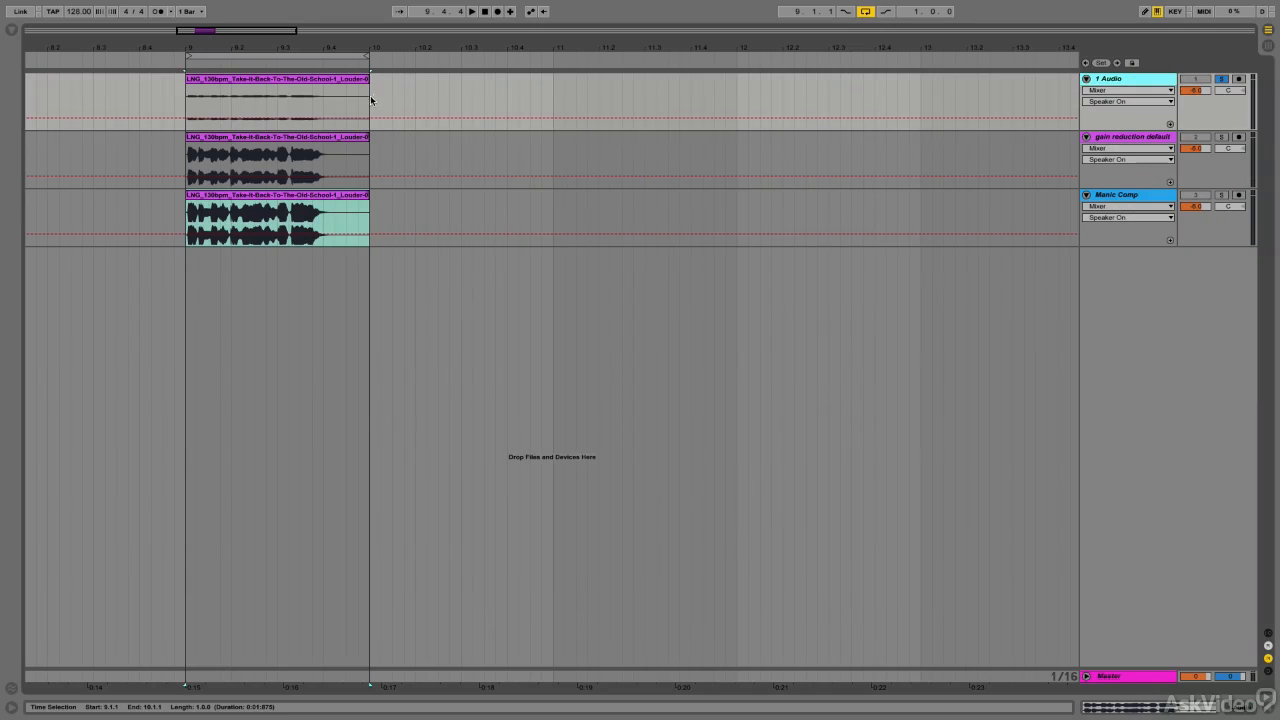
Set the flattened 1 Audio clip's gain to -1.00 dB and compare its waveform with the gain reduction default clip
left_click_drag(371, 100, 189, 110)
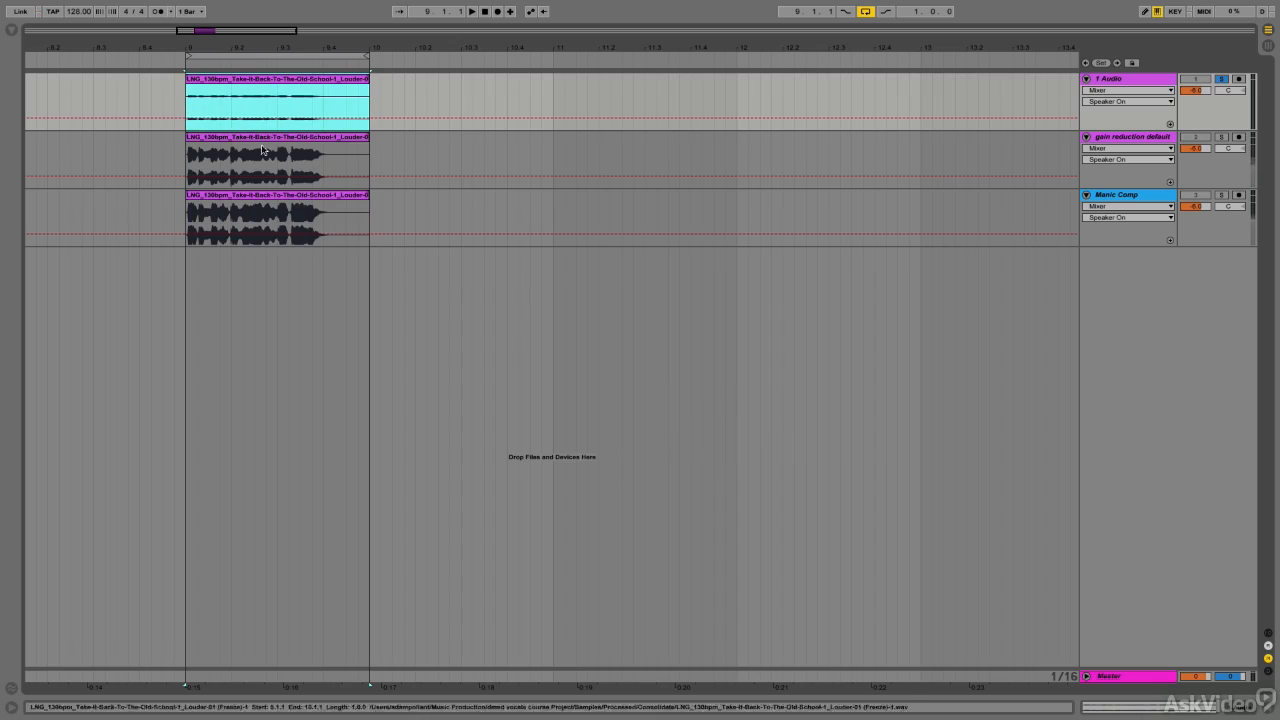
left_click(1152, 706)
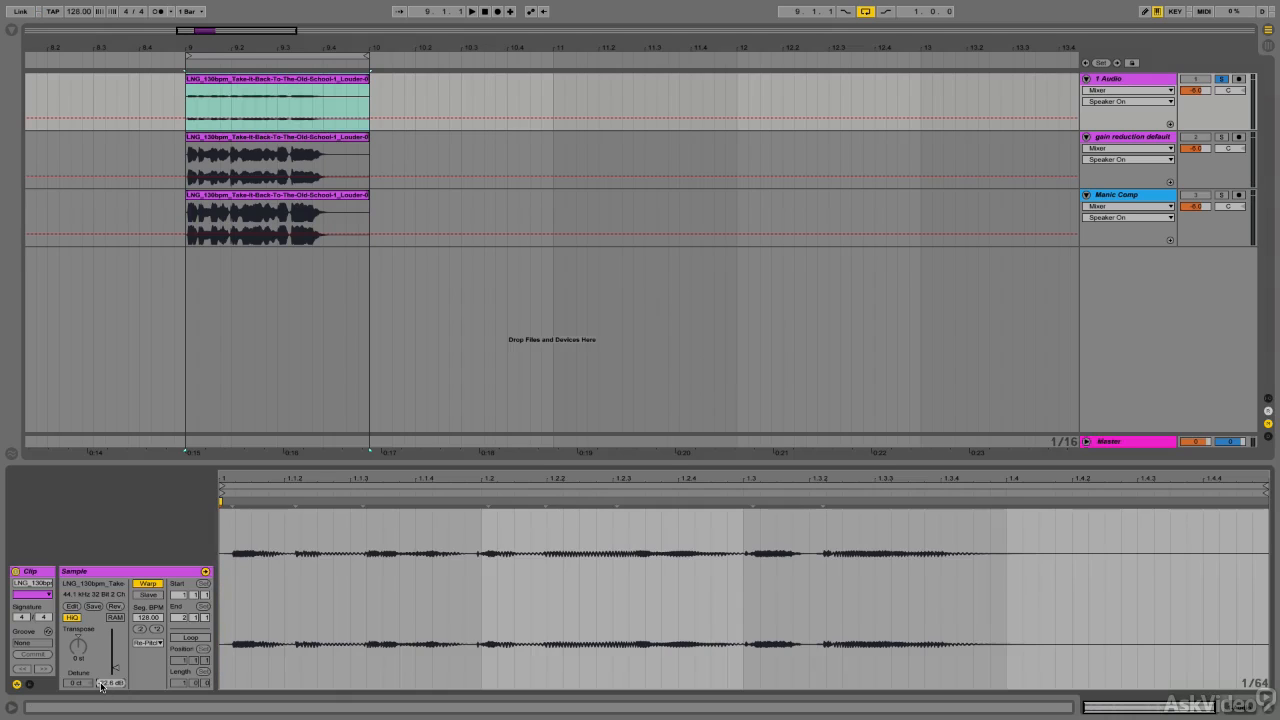
type("-6.0")
key("Return")
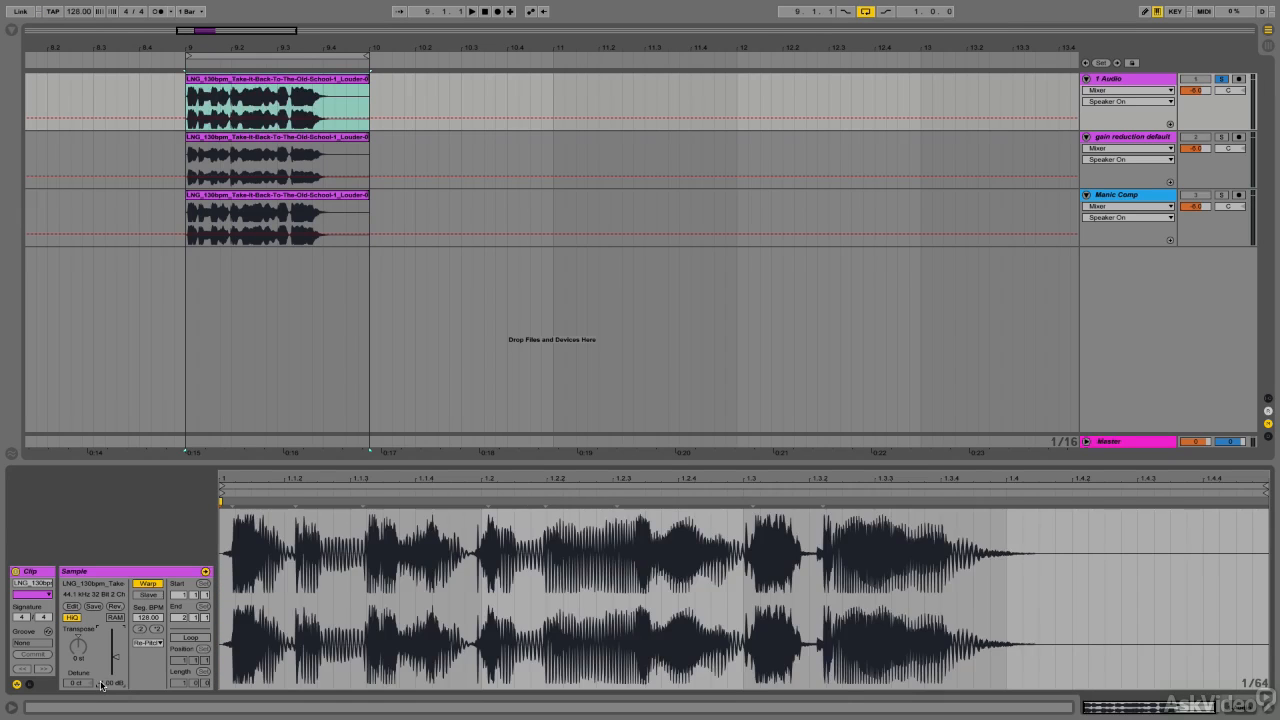
left_click(284, 138)
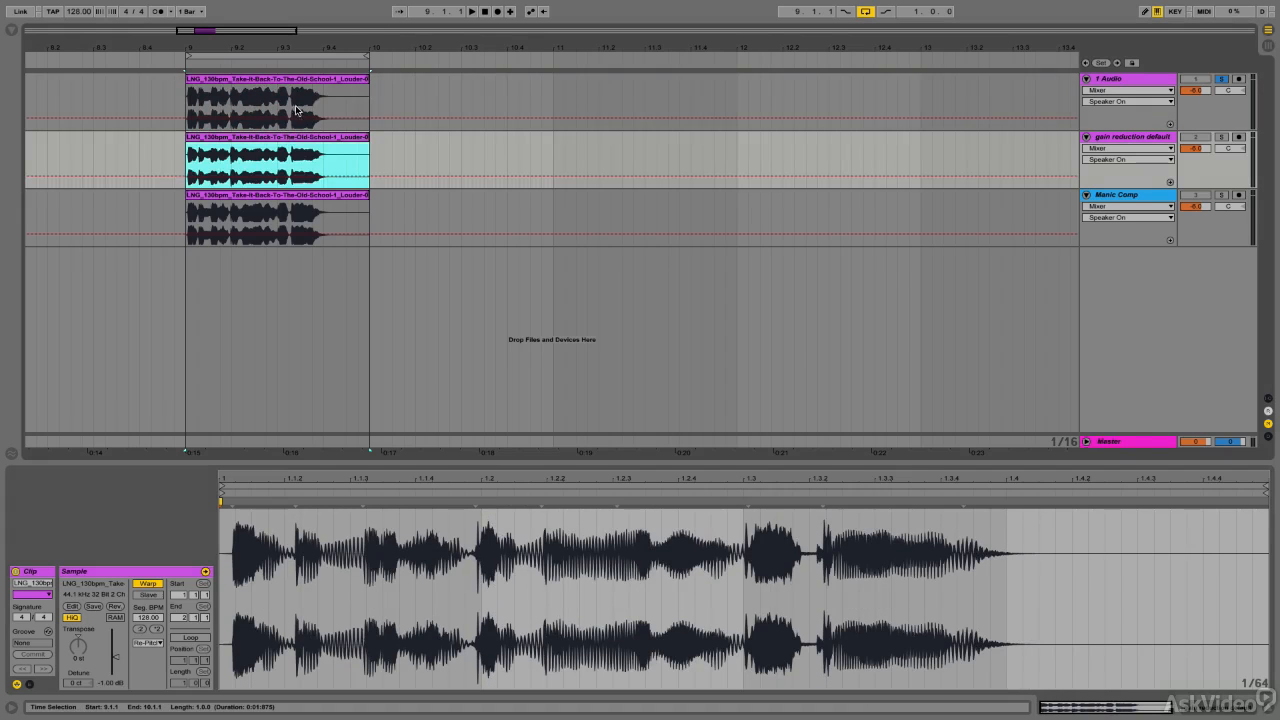
left_click(322, 84)
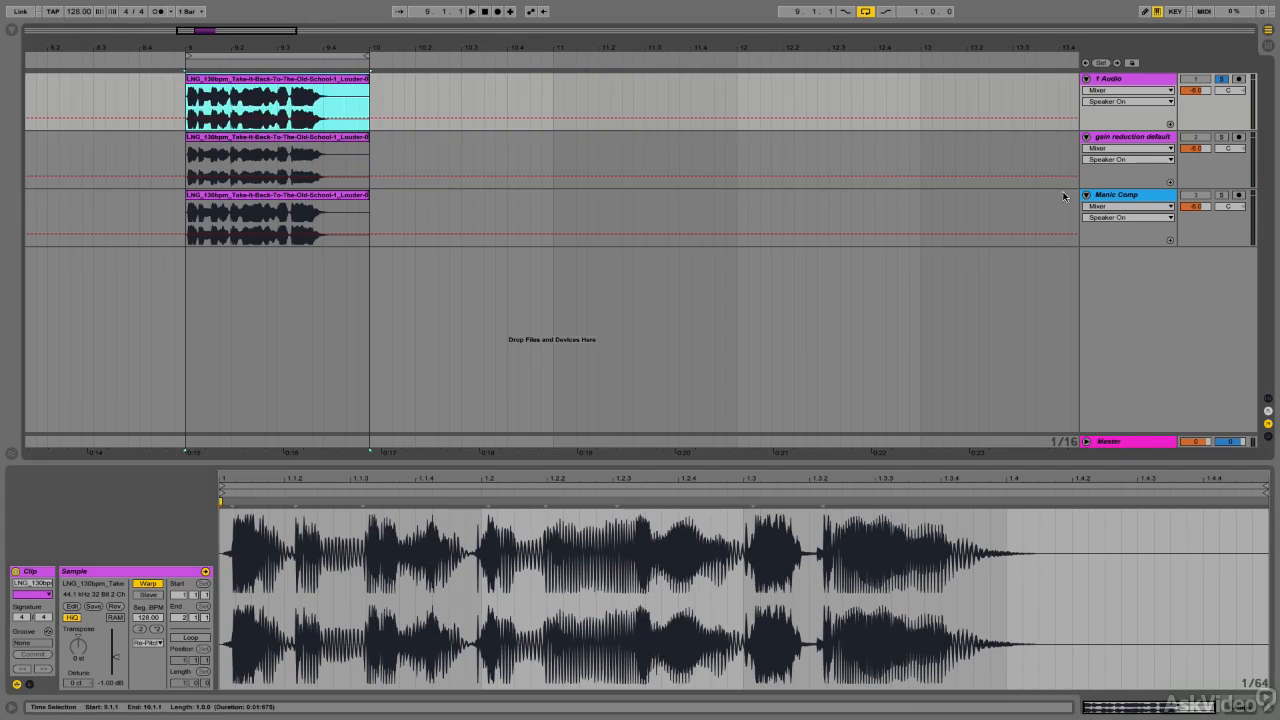